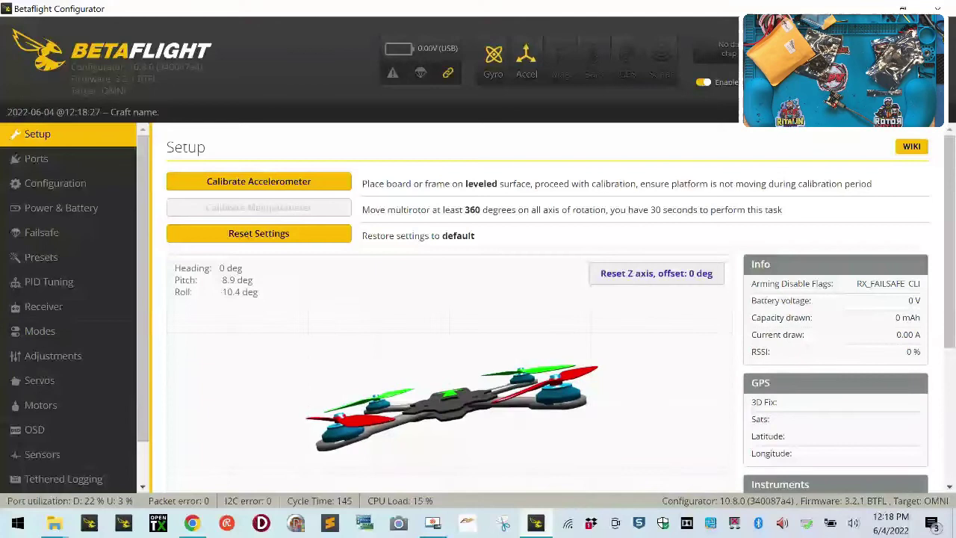
Step: Query the flight controller's firmware target and version by running the version command in the CLI
scroll(97, 441, "down", 2)
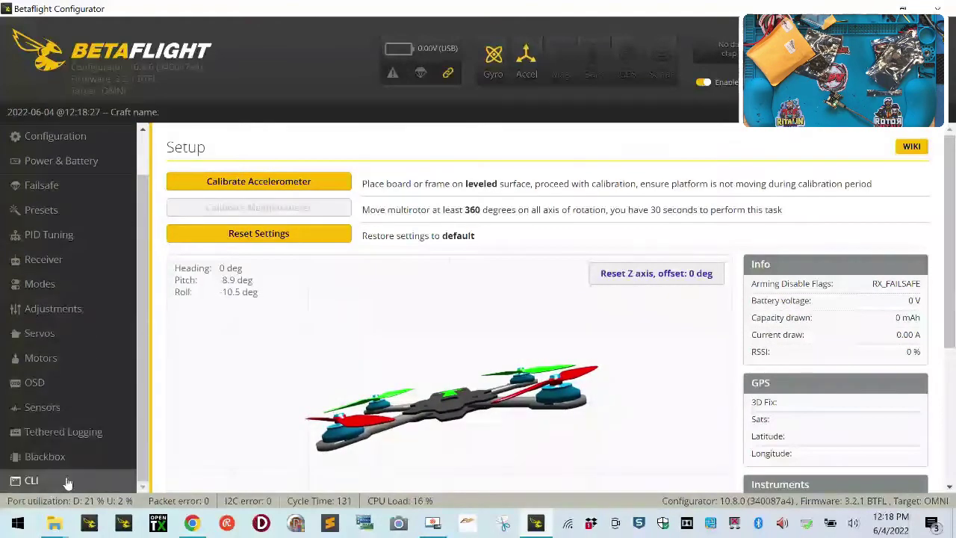
left_click(32, 480)
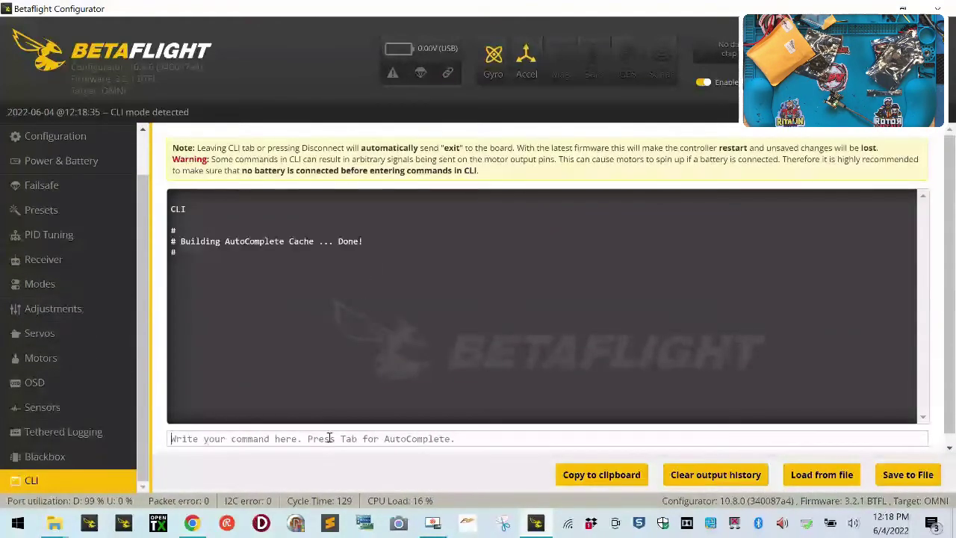
type("version")
key("Return")
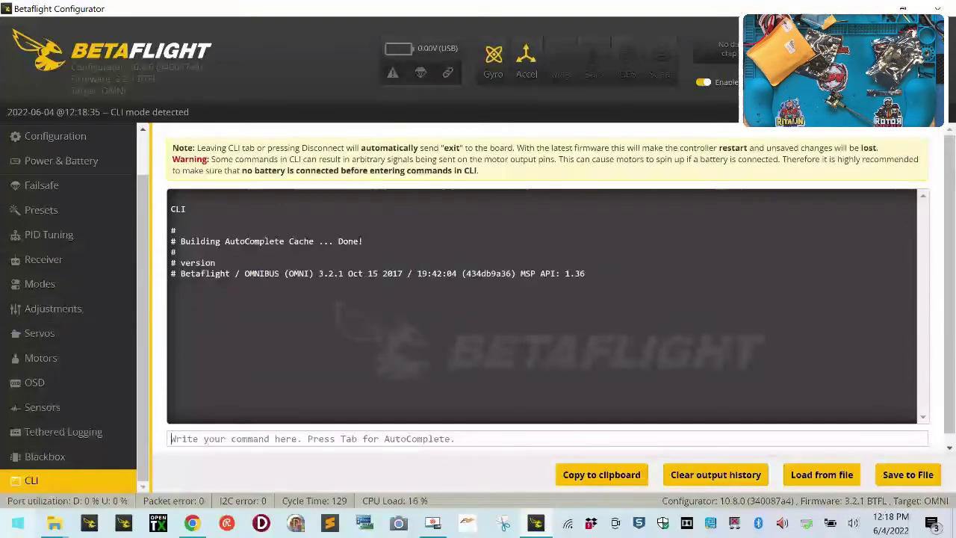
Step: Look through the Firmware Flasher's board list for the OMNIBUS target
mouse_move(64, 528)
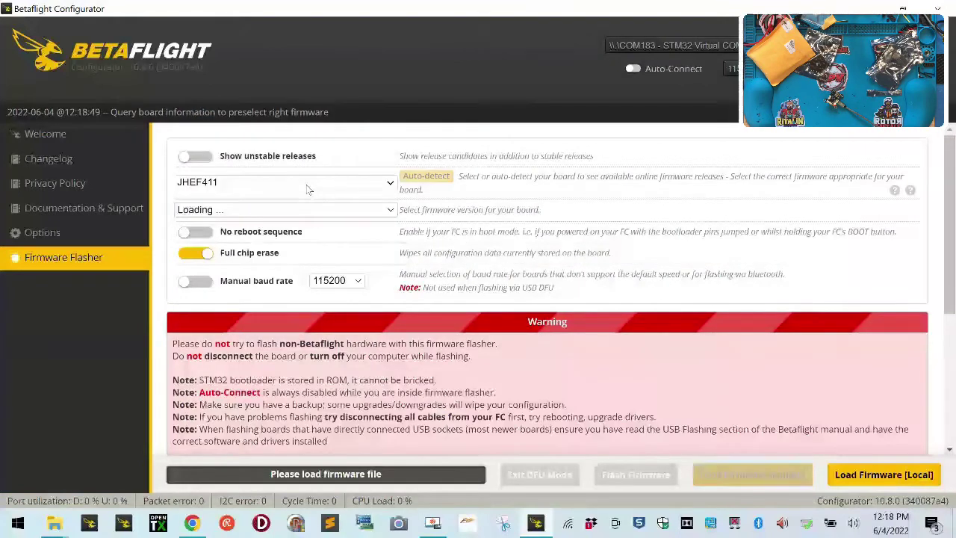
left_click(306, 187)
scroll(276, 305, "down", 10)
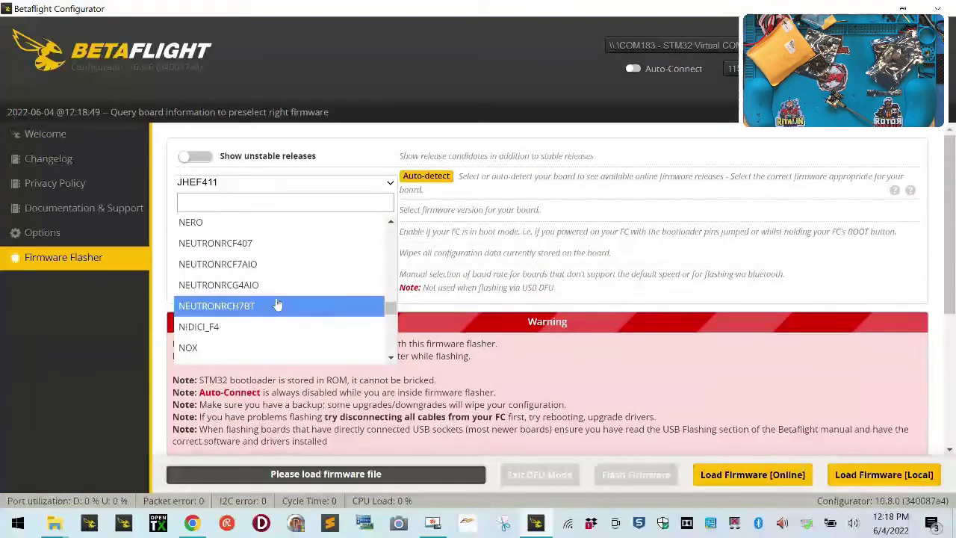
scroll(276, 305, "down", 6)
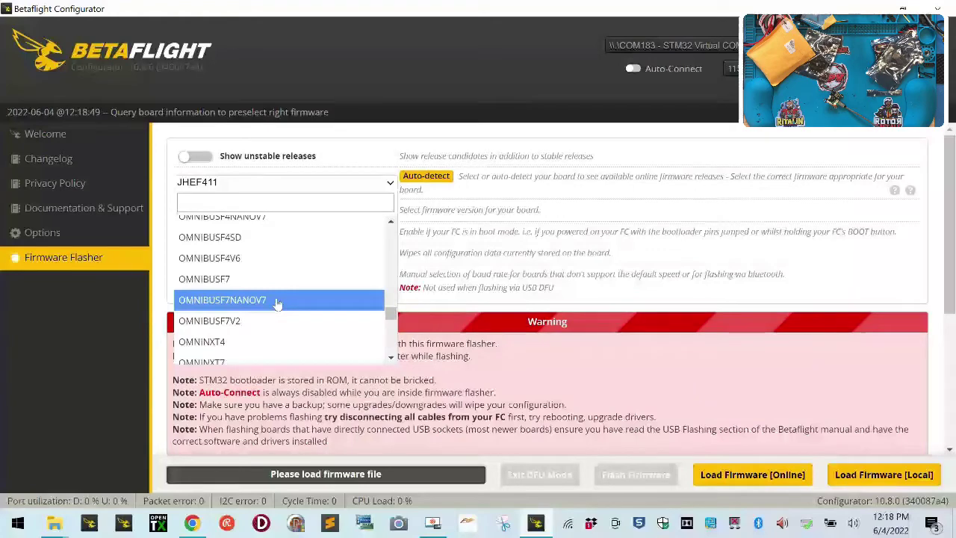
scroll(276, 303, "up", 2)
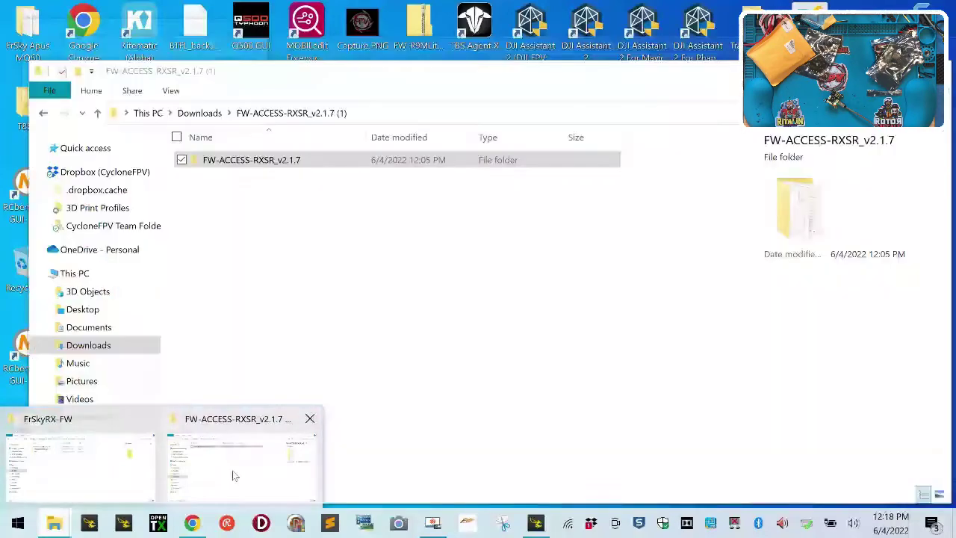
Step: Switch to File Explorer and open the BetaFlight Hex Files folder under Software Downloads in the CycloneFPV Team Folder
left_click(235, 473)
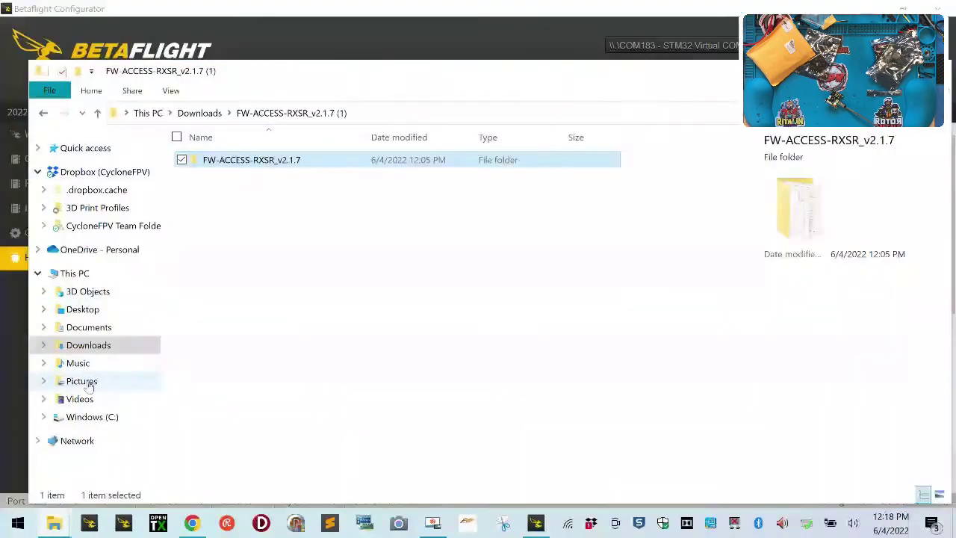
left_click(96, 228)
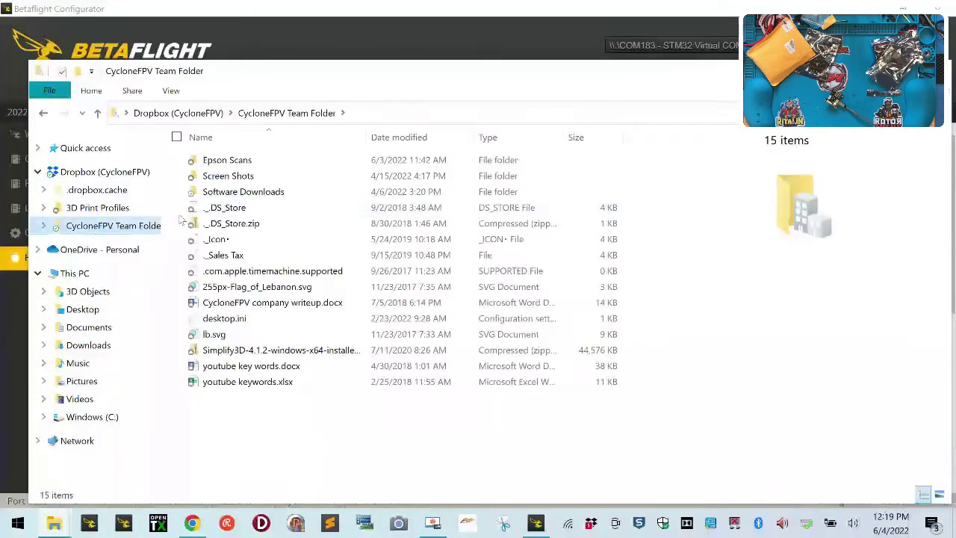
double_click(241, 192)
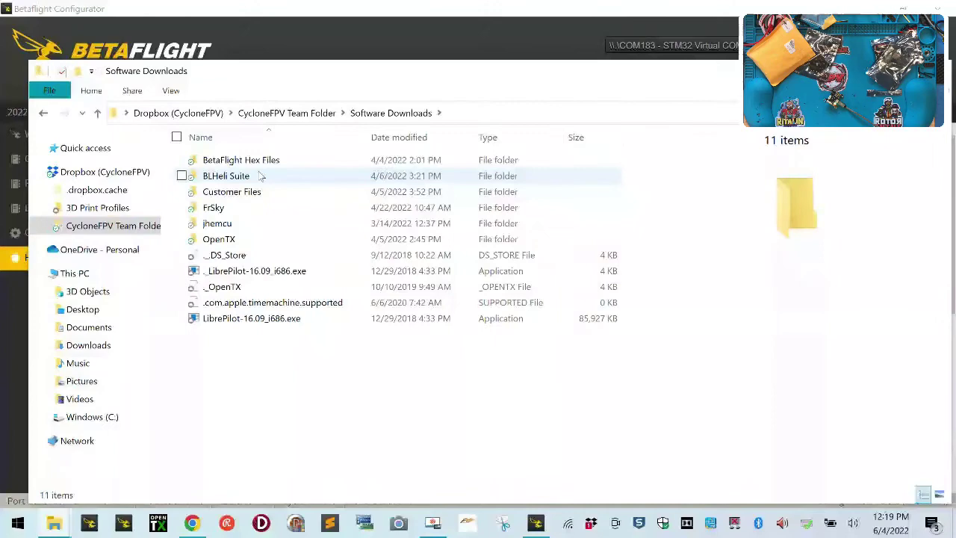
double_click(273, 160)
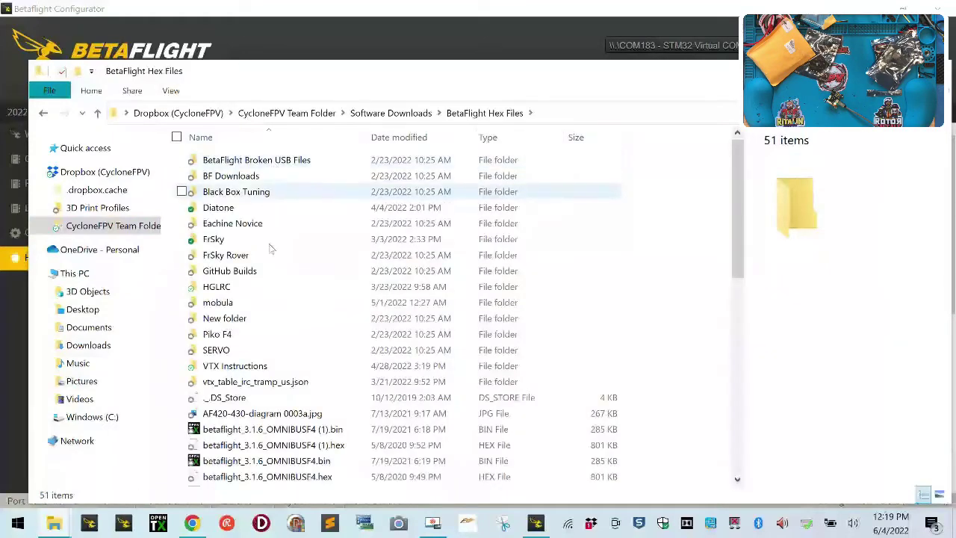
Step: Look through the BetaFlight Hex Files folder and its BF Downloads subfolder for a suitable OMNIBUS firmware hex file
scroll(439, 445, "down", 4)
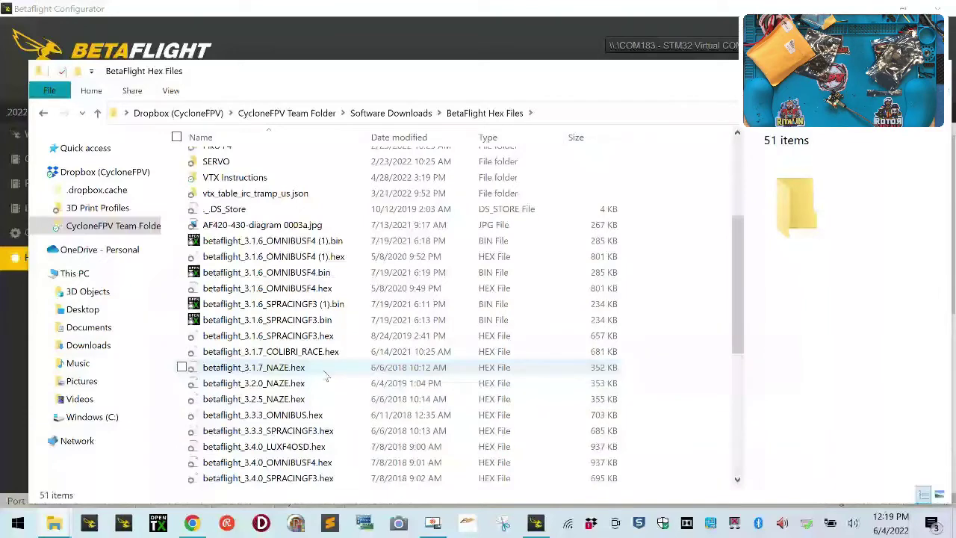
scroll(326, 377, "down", 2)
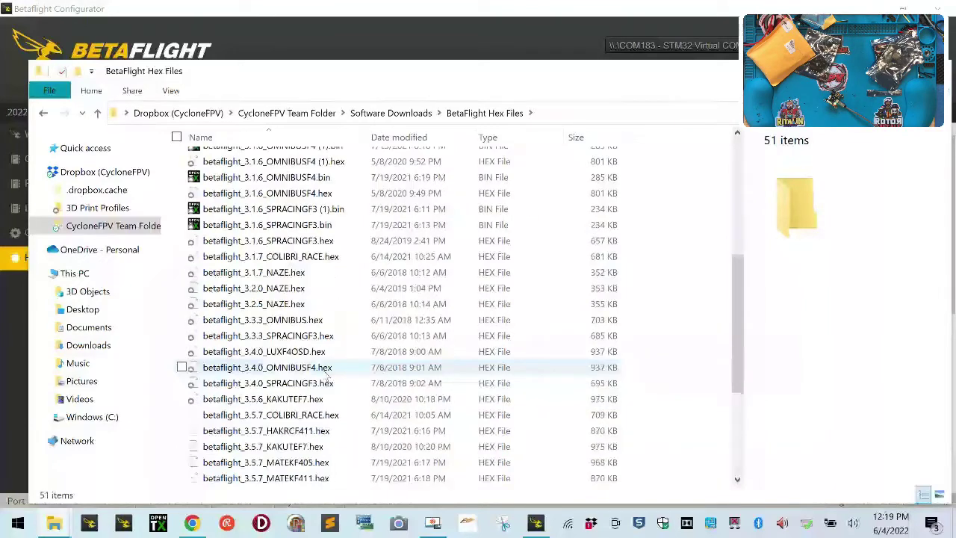
scroll(326, 377, "down", 4)
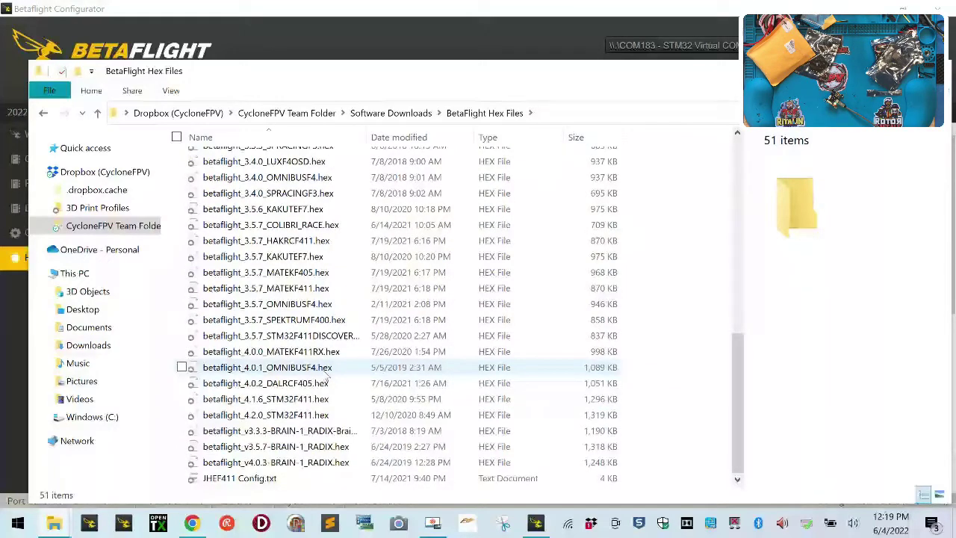
scroll(368, 455, "up", 2)
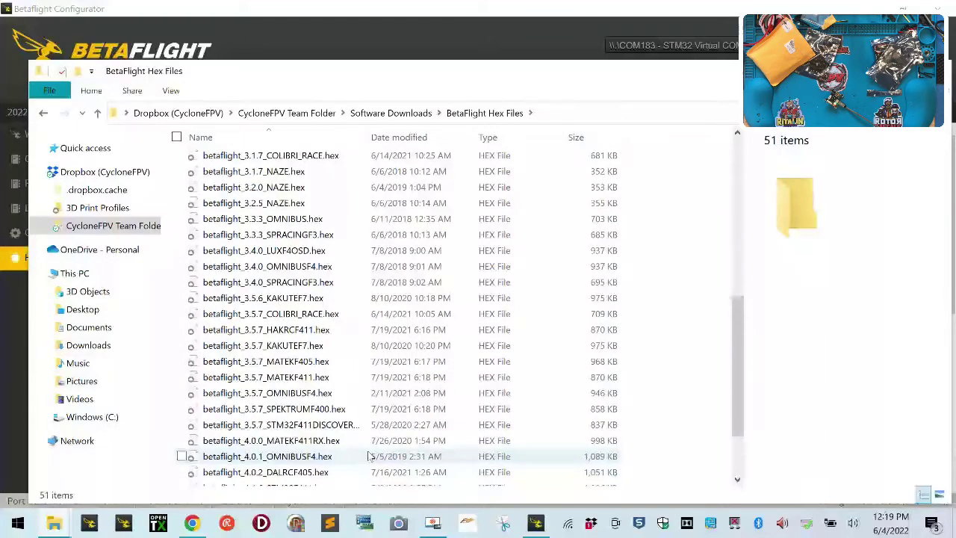
scroll(368, 455, "up", 4)
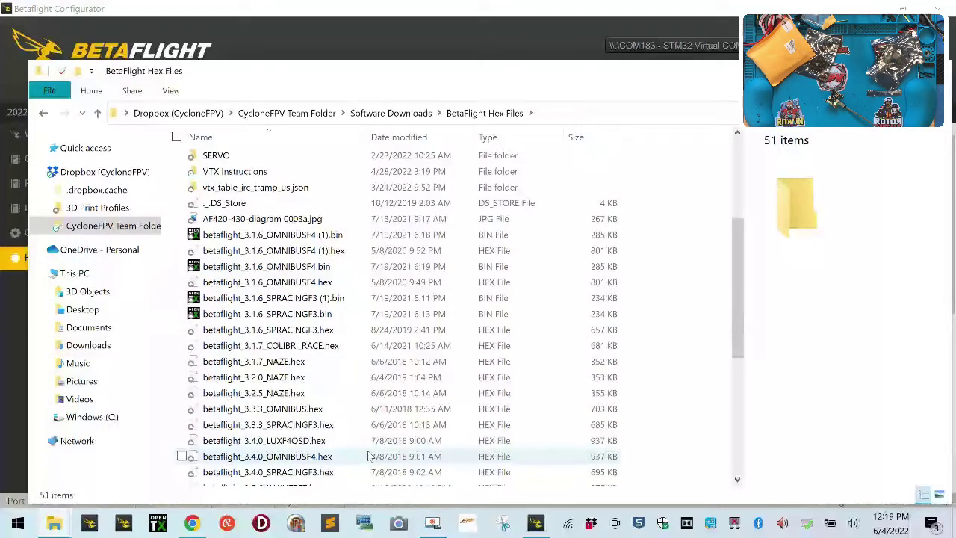
scroll(369, 455, "up", 4)
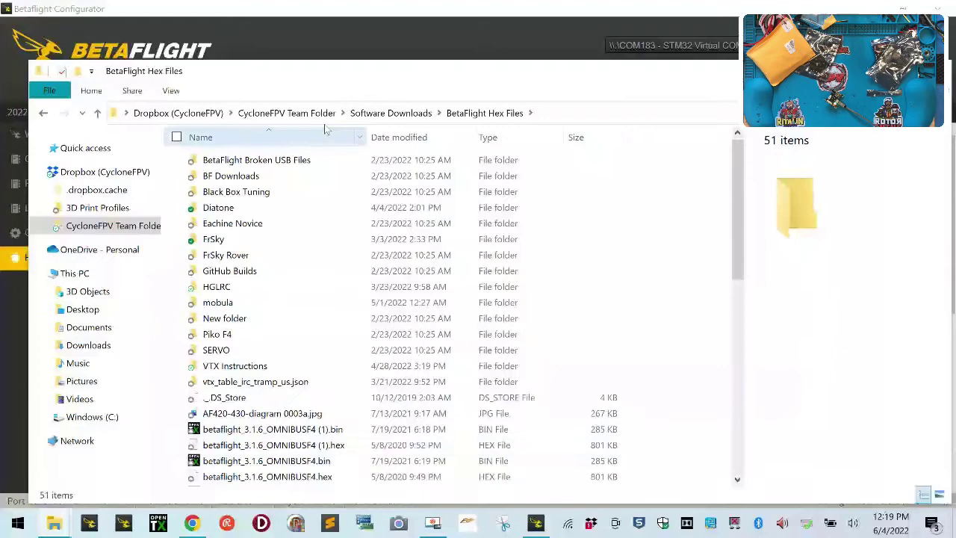
double_click(241, 182)
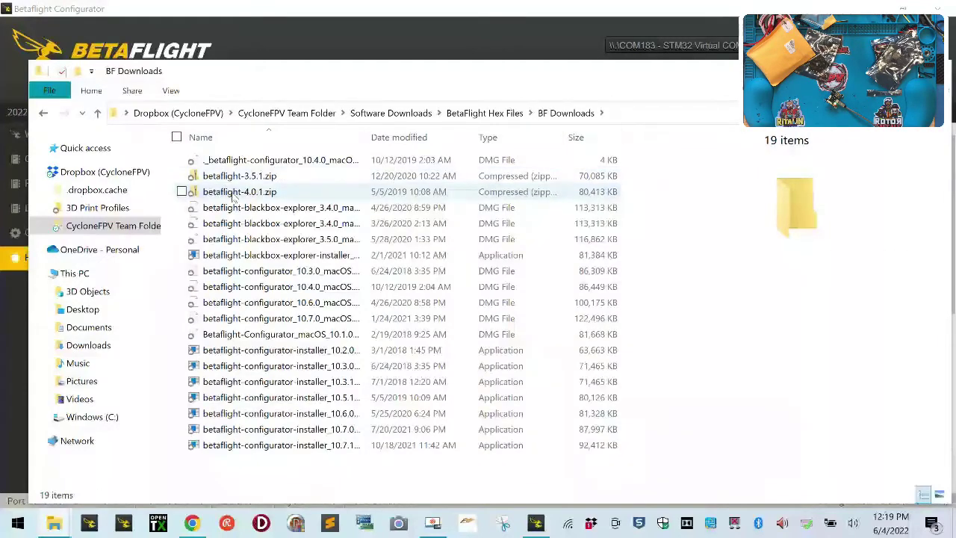
left_click(44, 113)
scroll(443, 364, "down", 2)
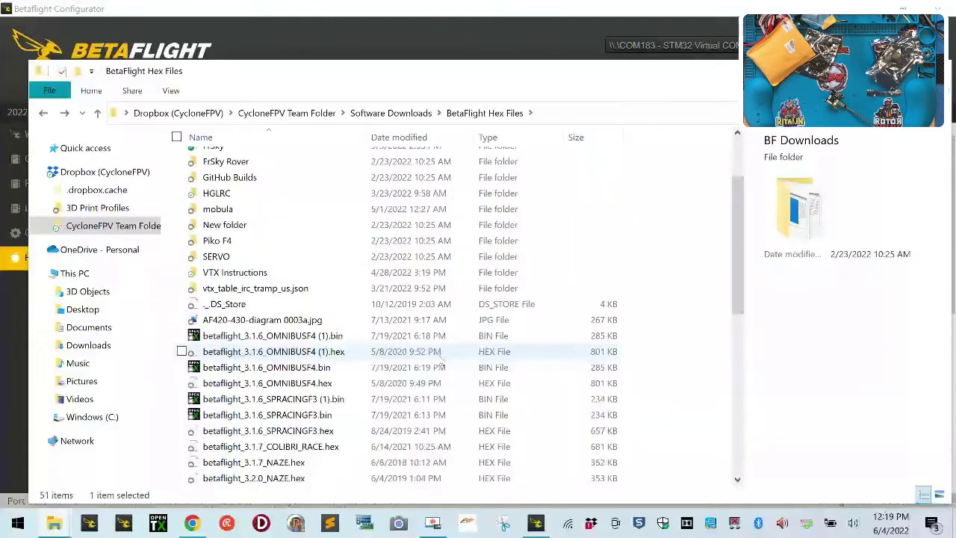
Step: Look through the Desktop folder's files for an OMNIBUS firmware hex file
left_click(74, 310)
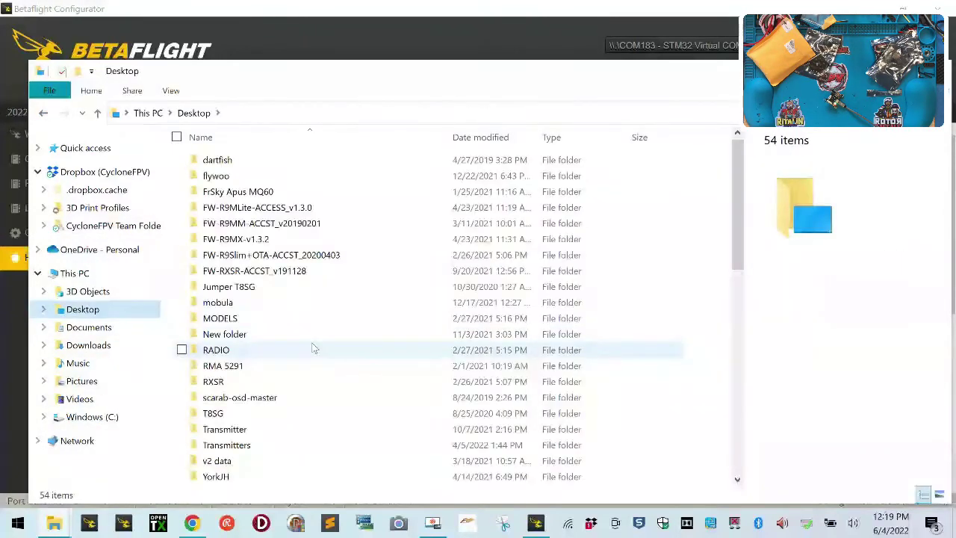
scroll(313, 348, "down", 8)
scroll(313, 348, "up", 2)
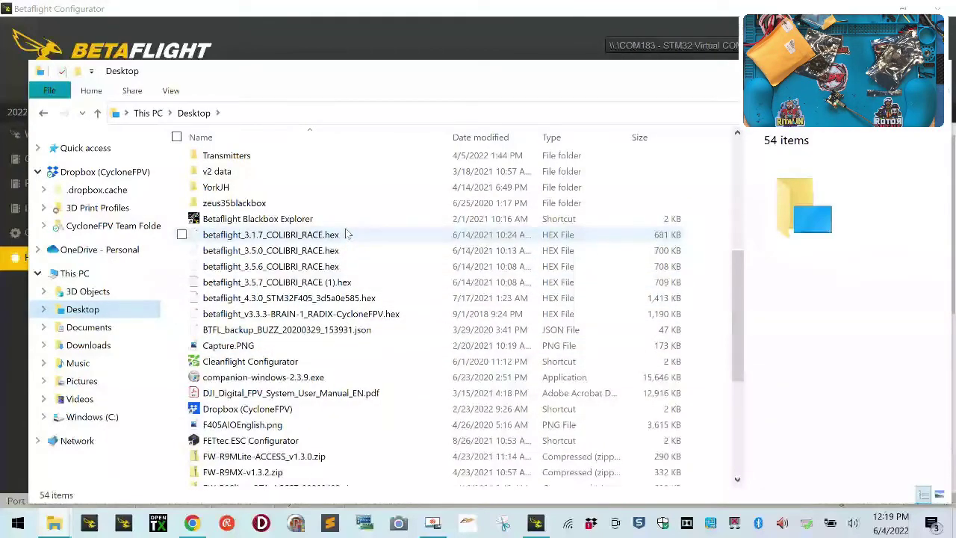
scroll(314, 383, "down", 5)
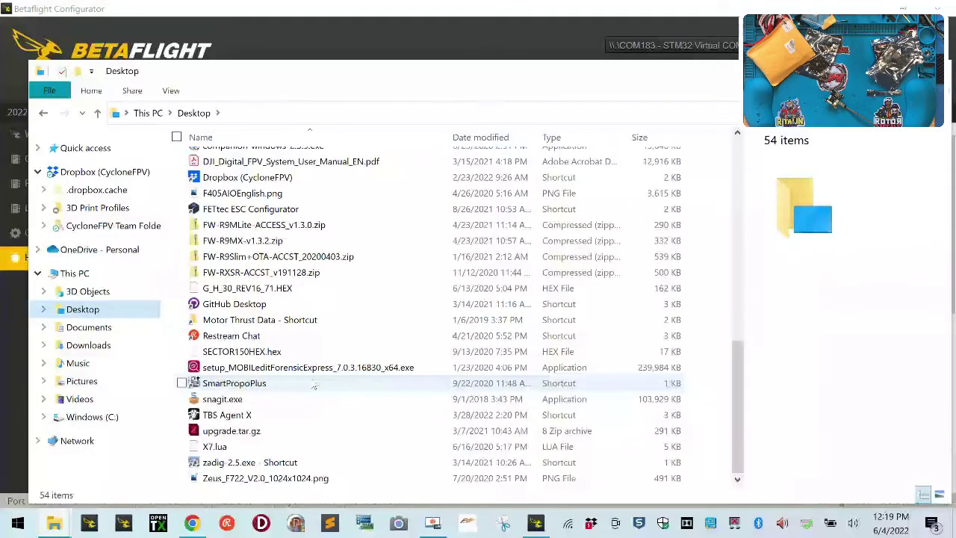
scroll(314, 385, "up", 4)
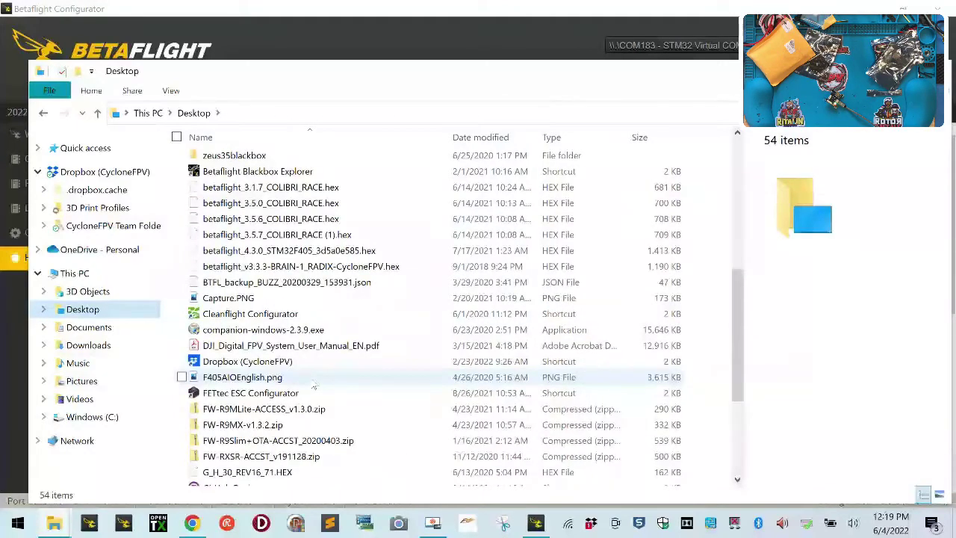
scroll(314, 385, "up", 7)
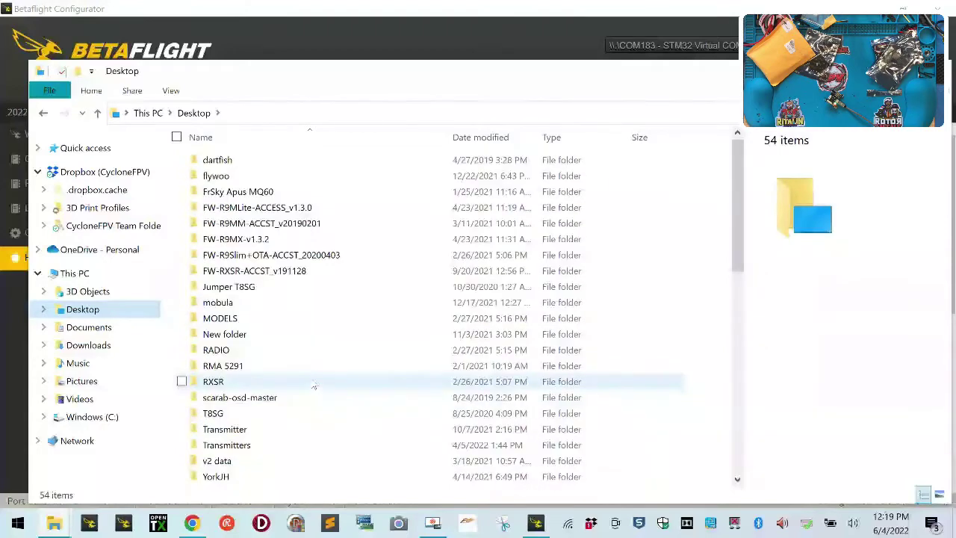
Step: Find and select betaflight_3.5.7_OMNIBUS.hex in the Downloads folder
left_click(96, 347)
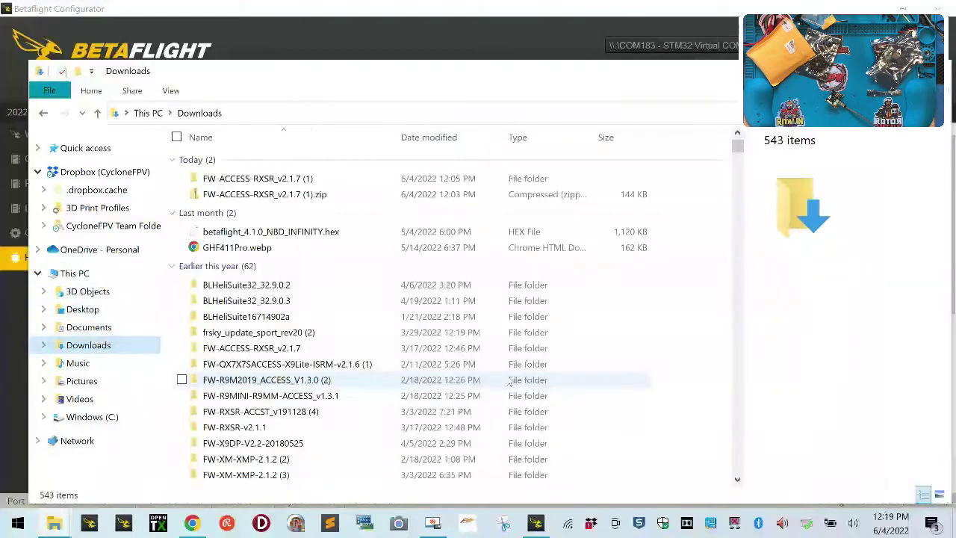
scroll(391, 357, "down", 4)
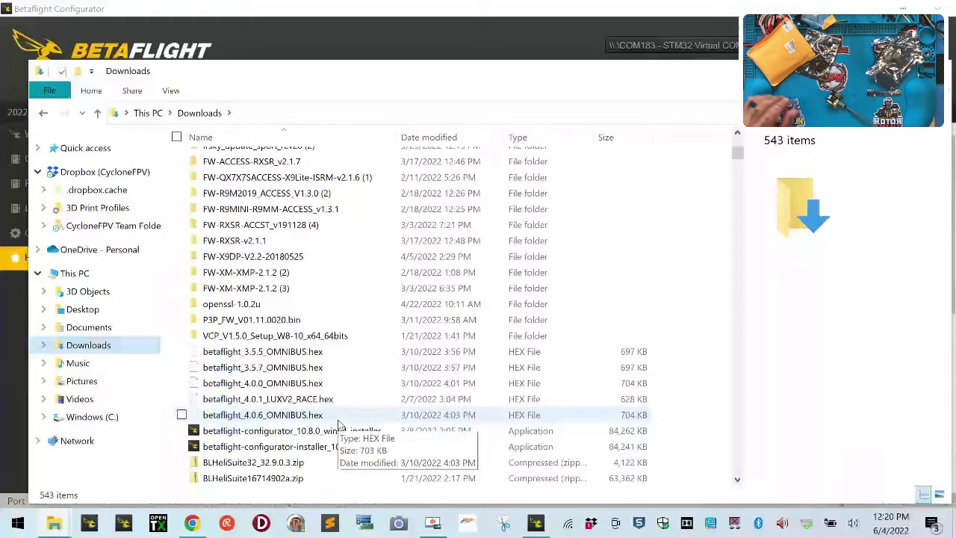
left_click(330, 372)
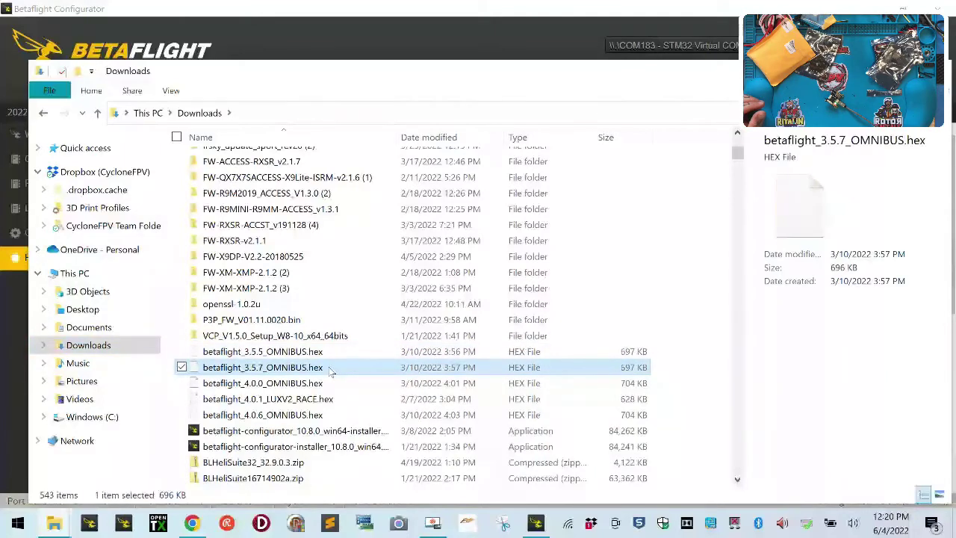
Step: Switch to Betaflight Configurator, load betaflight_3.5.7_OMNIBUS.hex from Downloads as local firmware, and start flashing it to the board
left_click(538, 523)
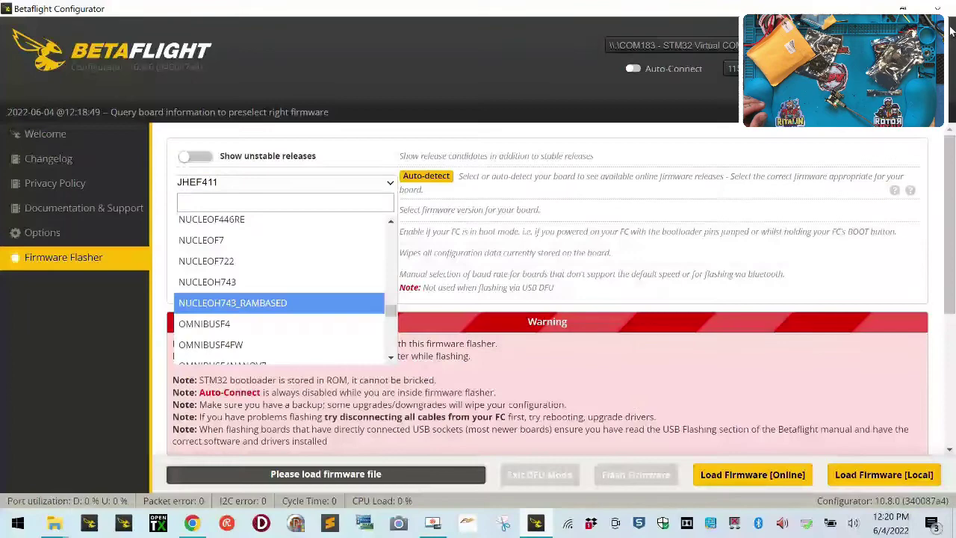
left_click(883, 474)
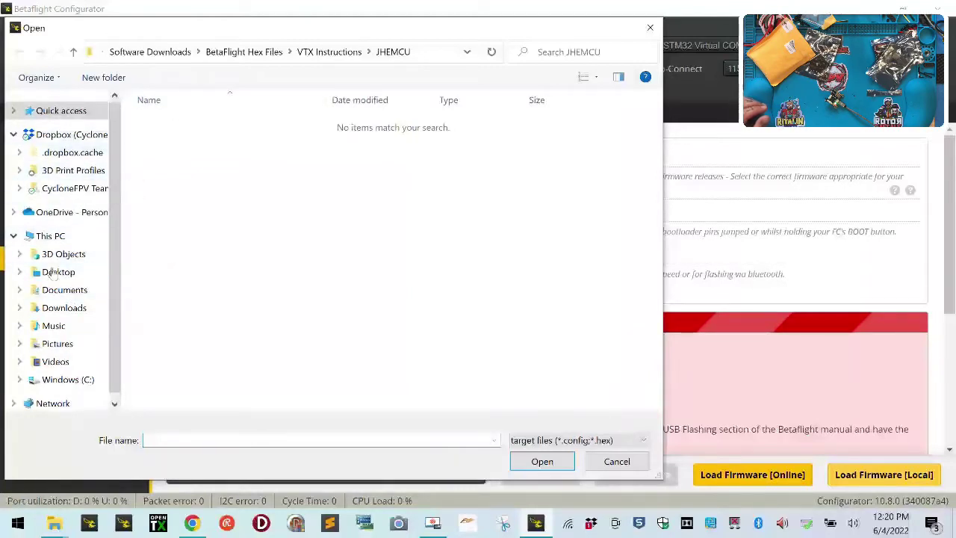
left_click(60, 306)
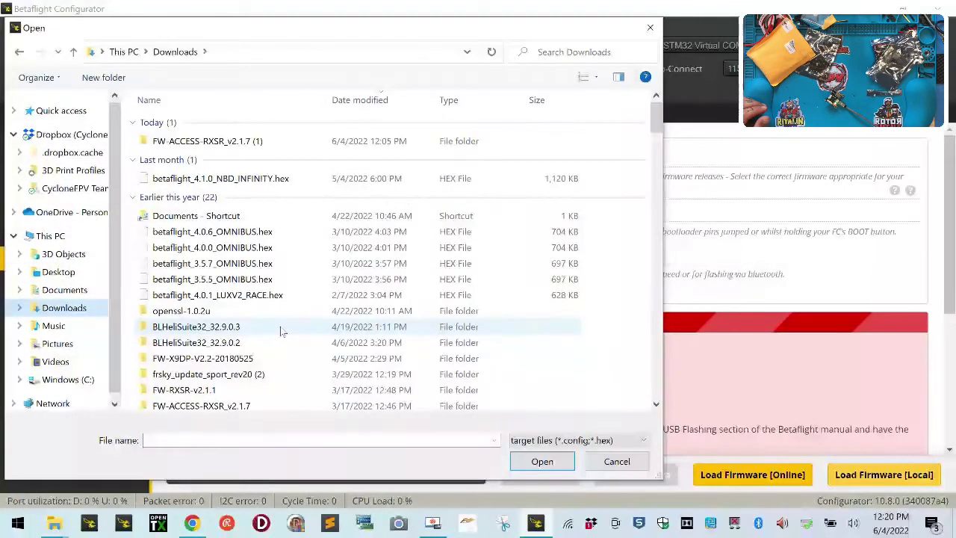
double_click(263, 266)
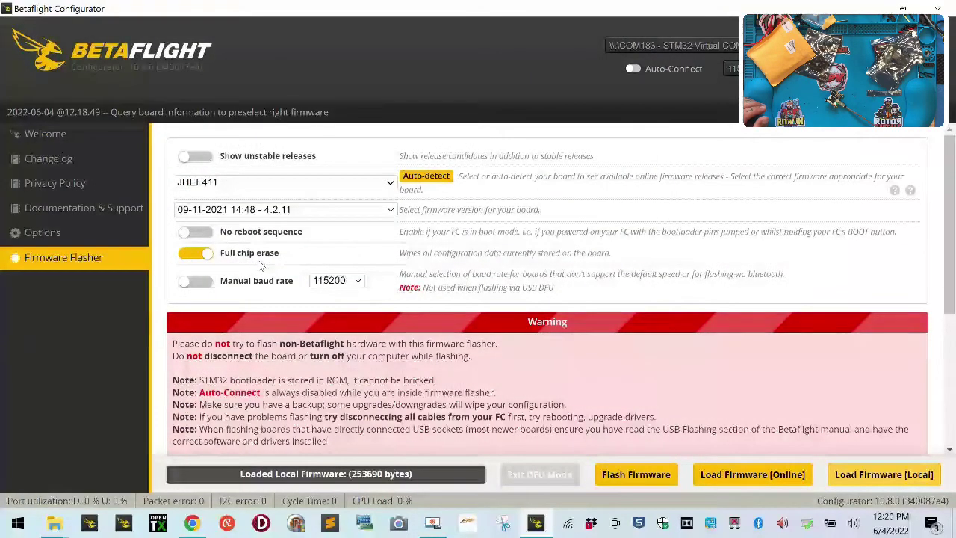
left_click(635, 475)
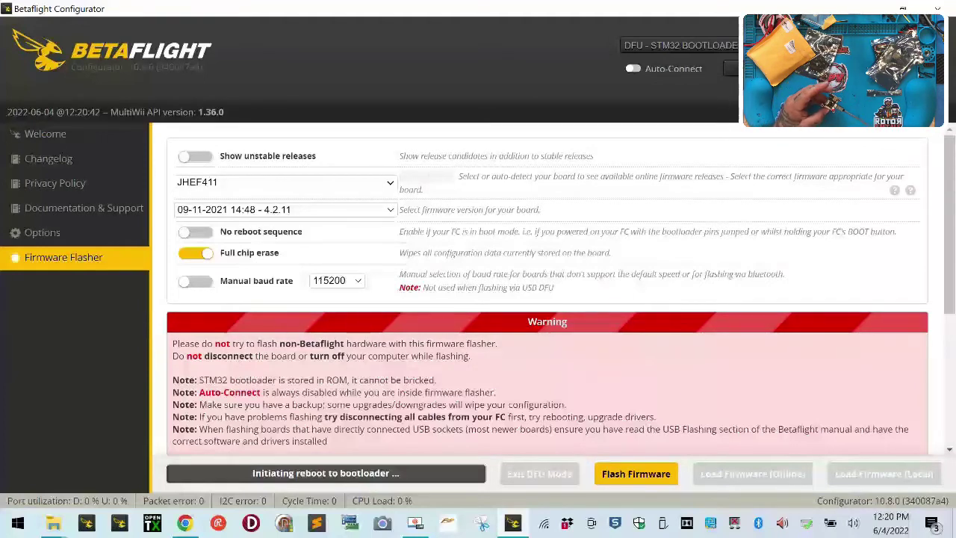
Step: Restart Betaflight Configurator, reload betaflight_3.5.7_OMNIBUS.hex from Downloads as local firmware, and try to flash it to the board in DFU mode
left_click(952, 7)
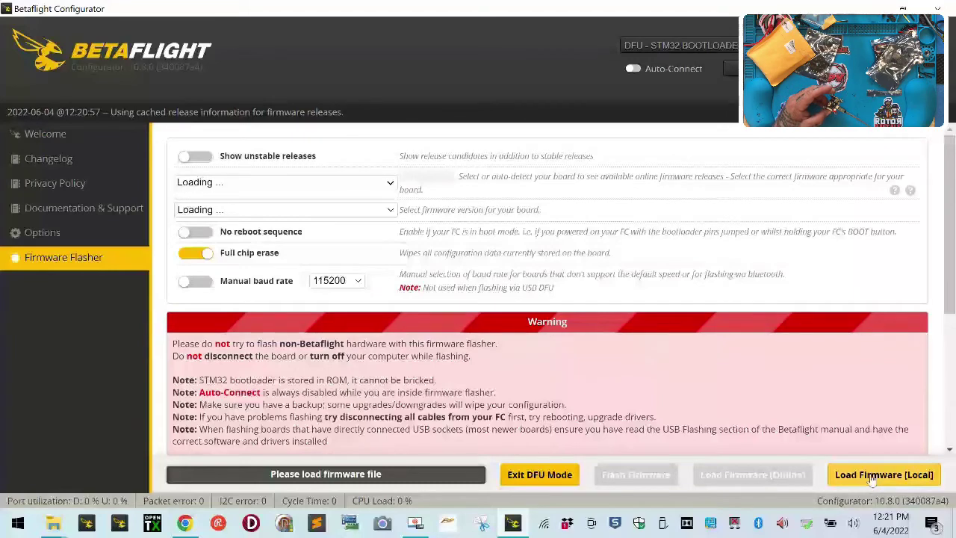
left_click(871, 478)
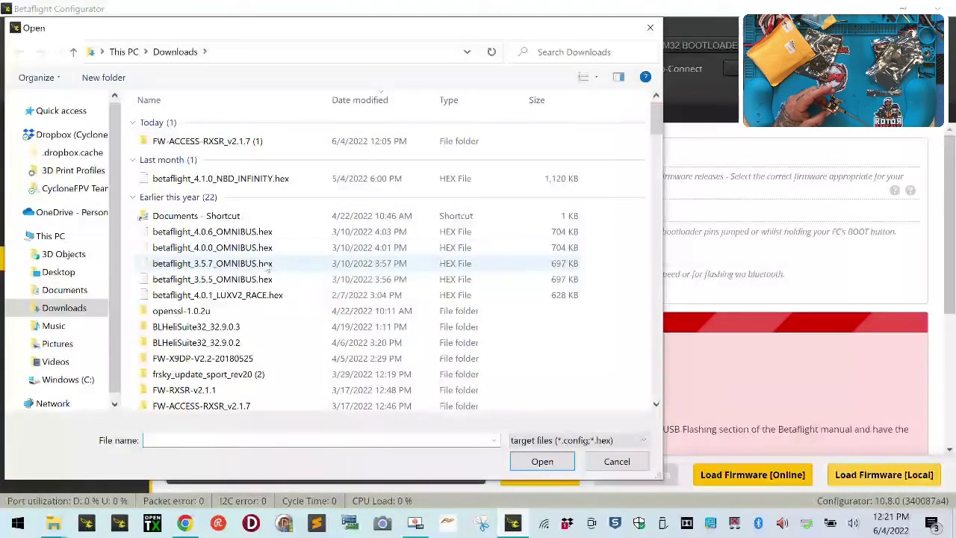
left_click(263, 263)
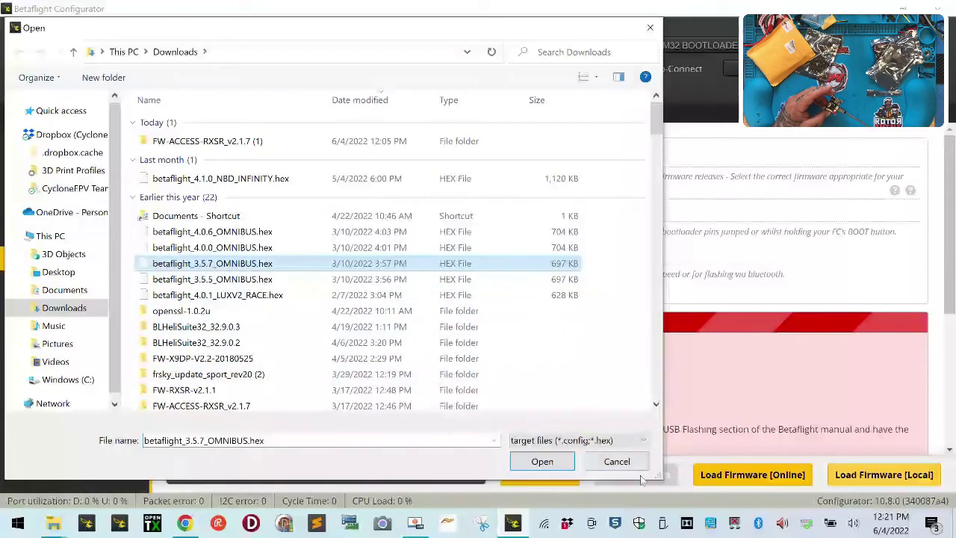
left_click(521, 464)
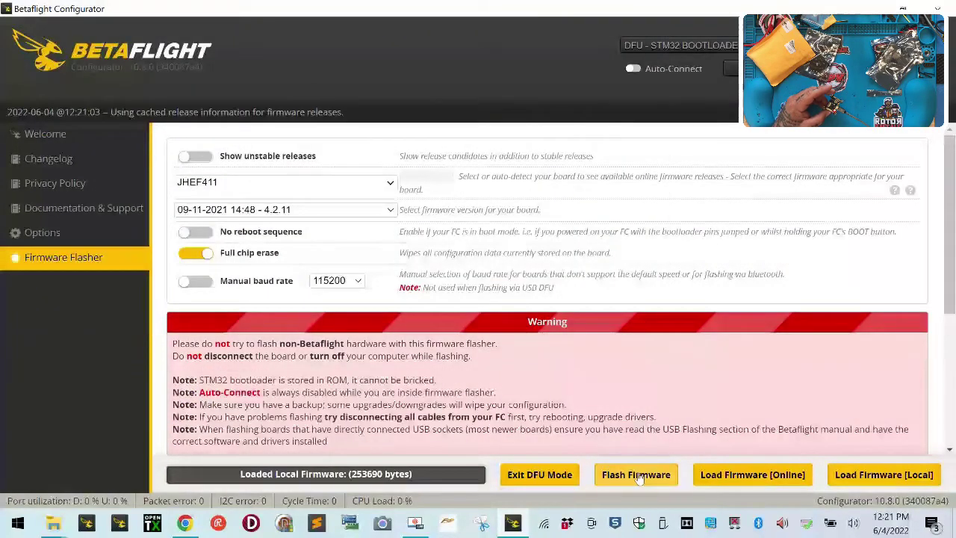
left_click(637, 474)
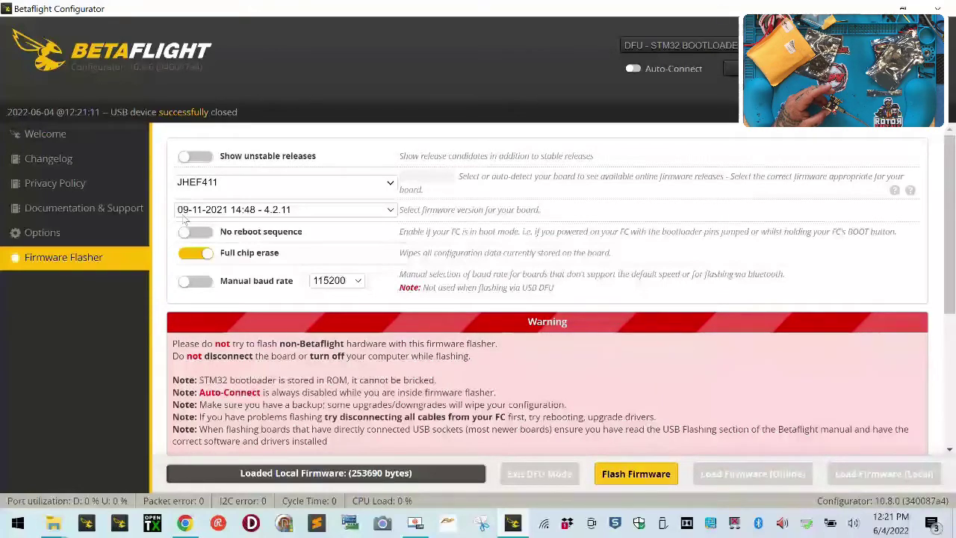
left_click(652, 473)
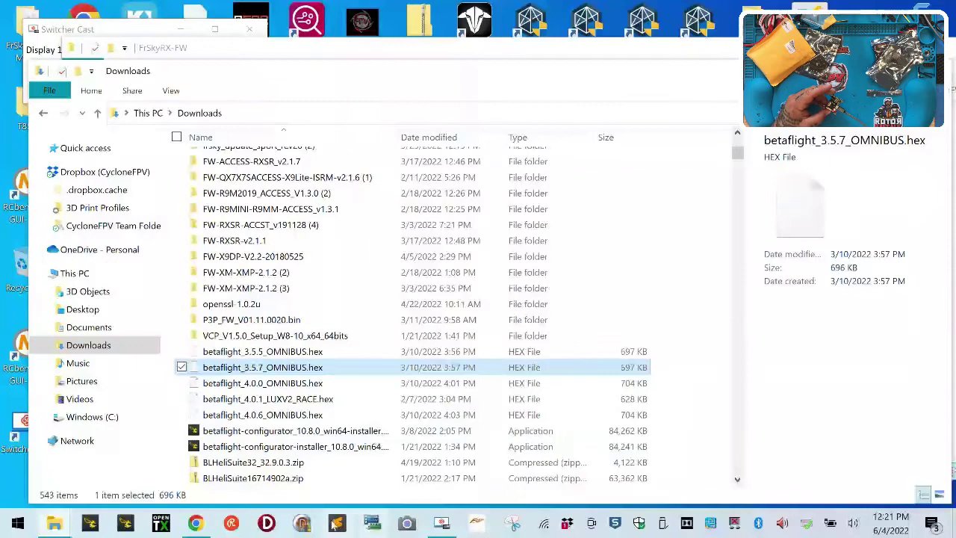
Step: Reopen Betaflight Configurator and flash betaflight_3.5.7_OMNIBUS.hex from Downloads with No reboot sequence and Full chip erase enabled
left_click(335, 522)
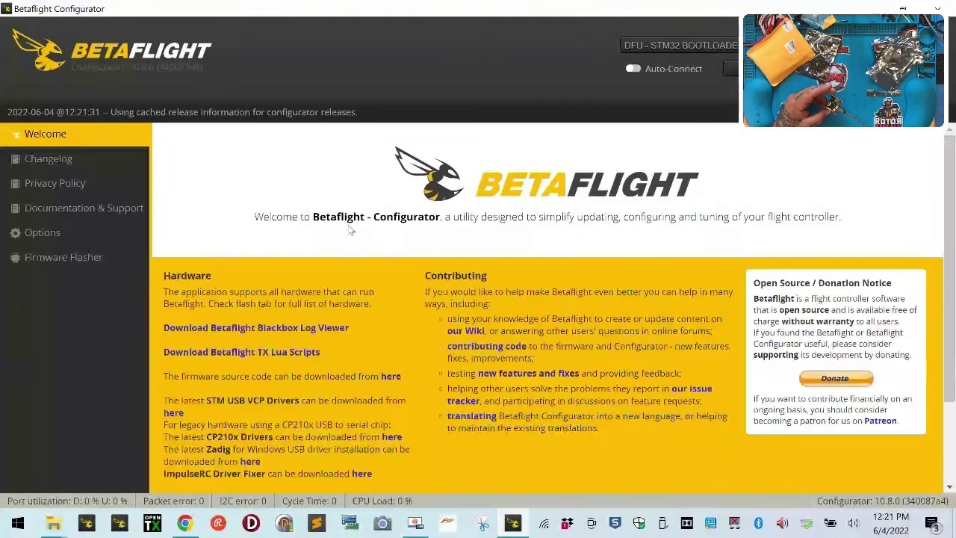
left_click(64, 257)
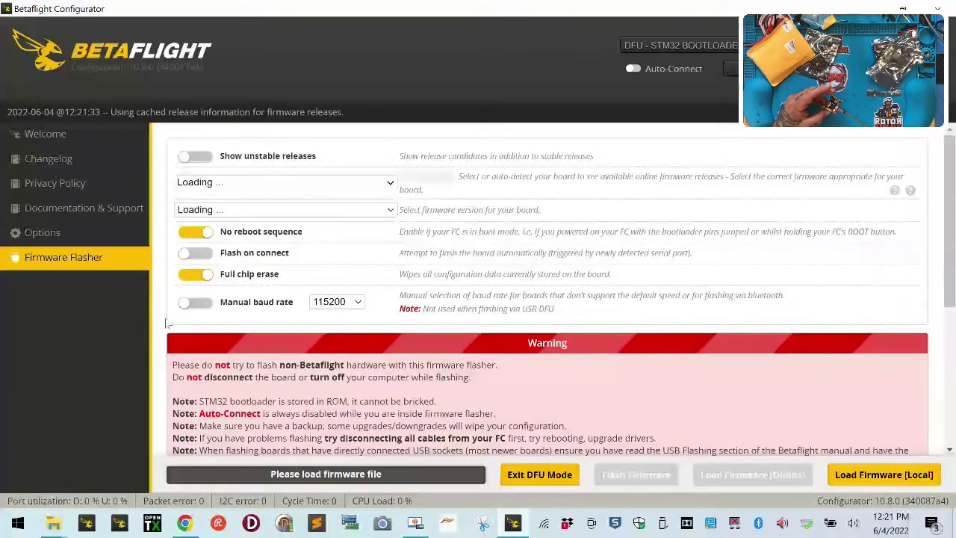
left_click(906, 472)
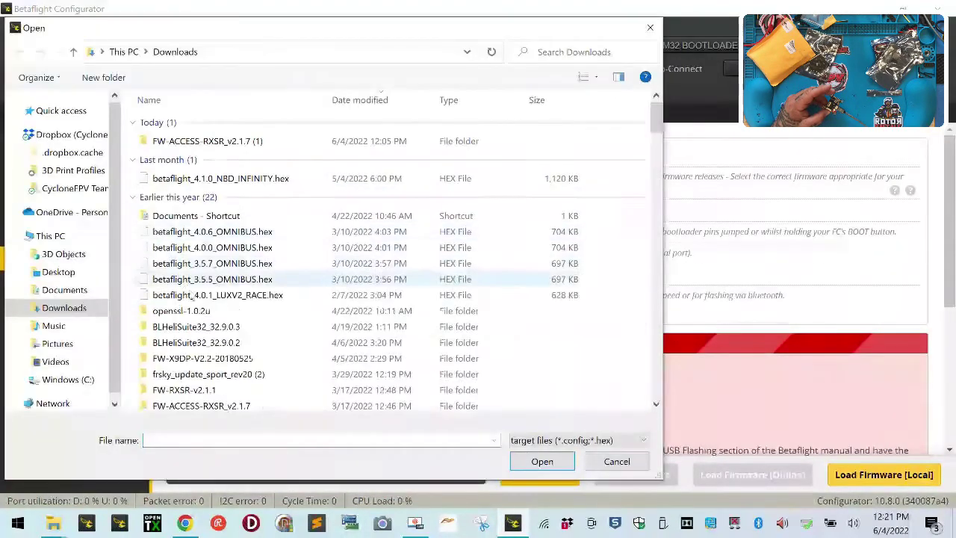
double_click(258, 268)
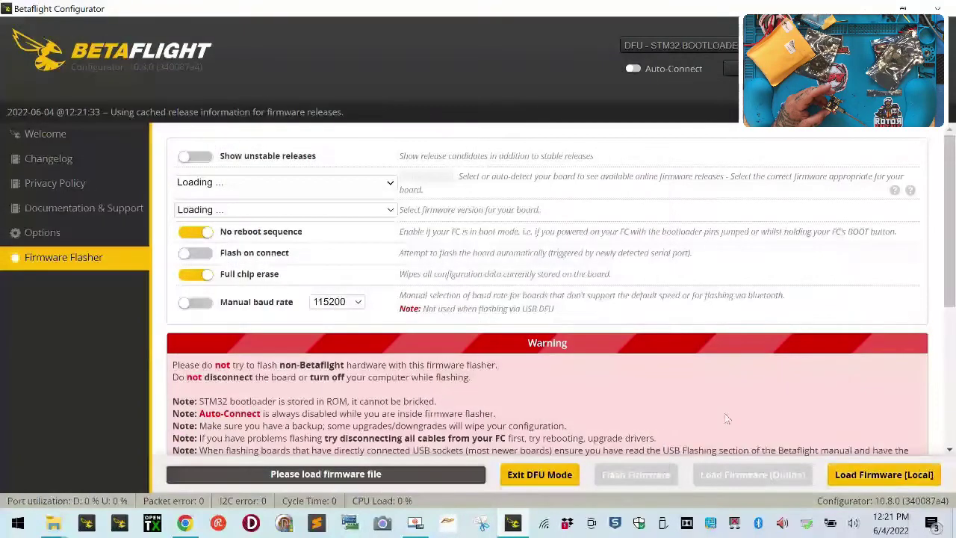
left_click(649, 478)
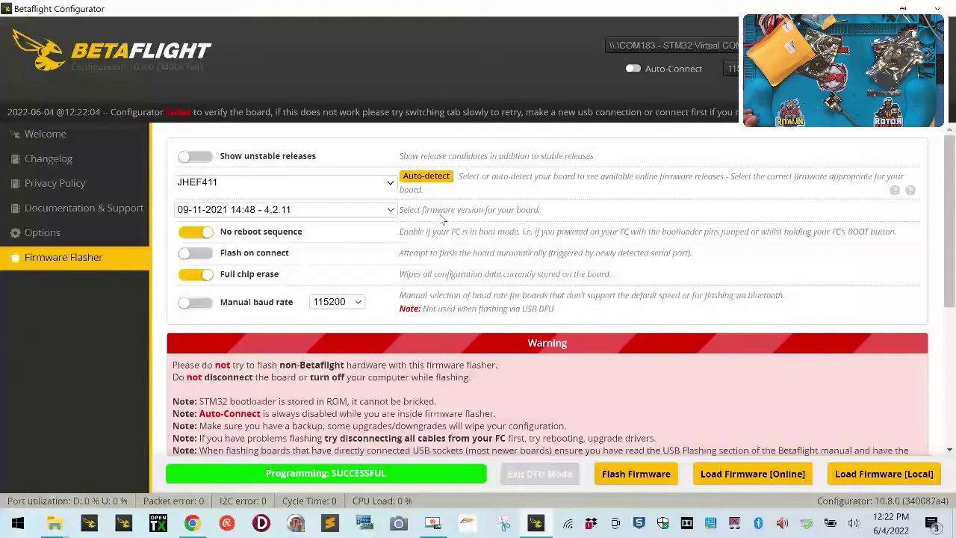
Step: Connect to the flashed flight controller and check its firmware with the version command in the CLI
left_click(914, 56)
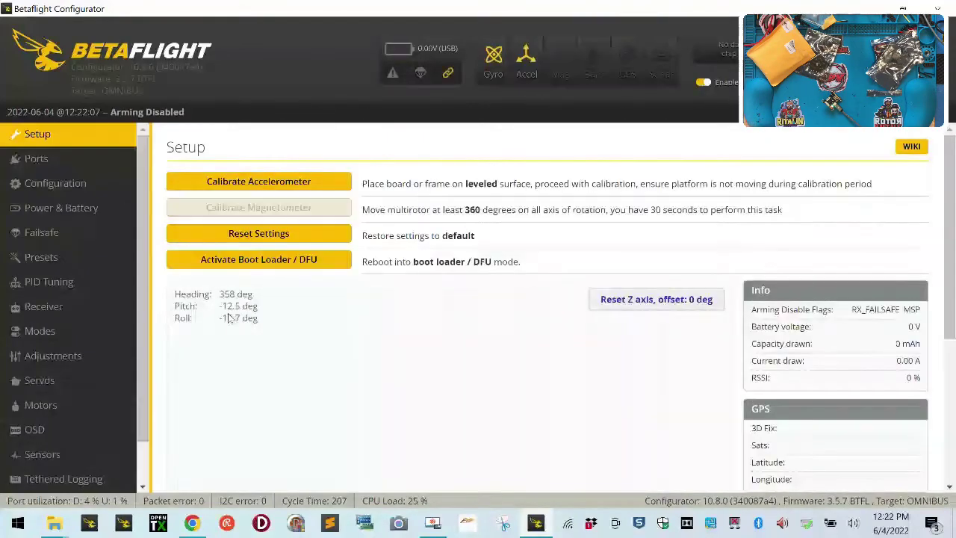
scroll(104, 364, "down", 5)
scroll(105, 365, "down", 2)
left_click(65, 480)
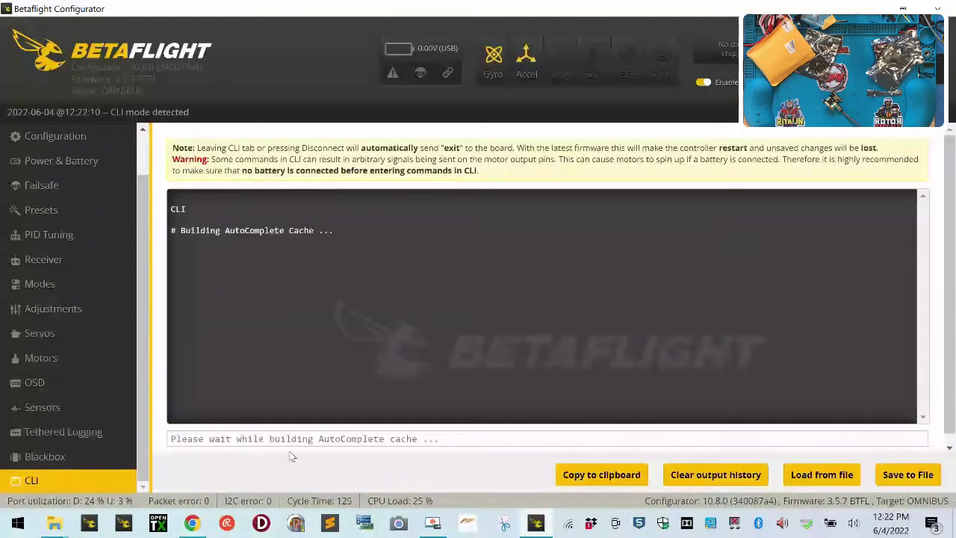
type("v")
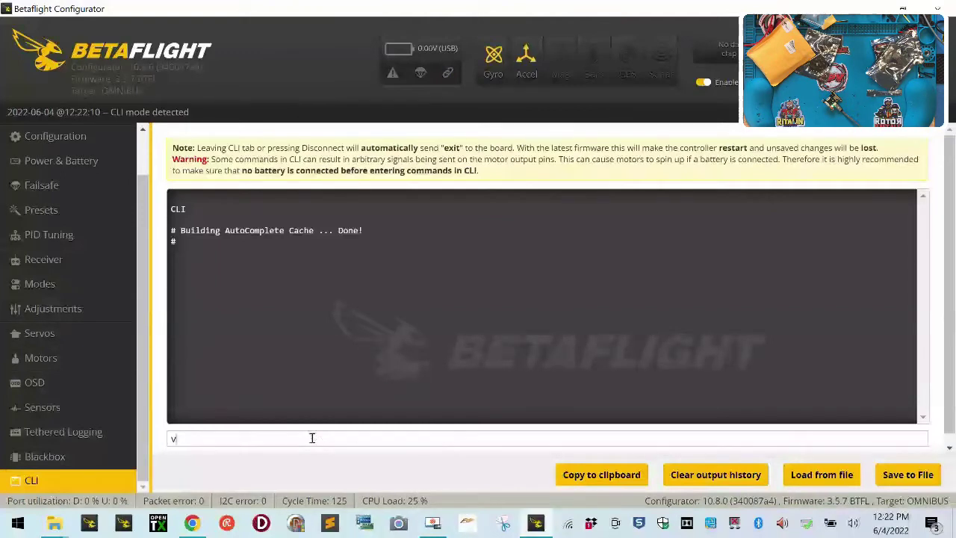
type("ersion")
key("Return")
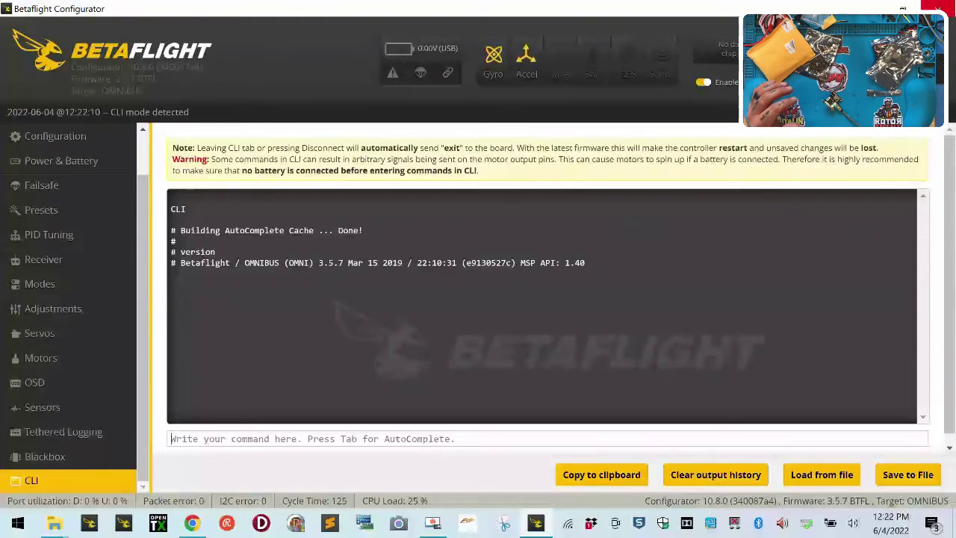
Step: Leave the CLI and disable the barometer in the board's system configuration
left_click(31, 144)
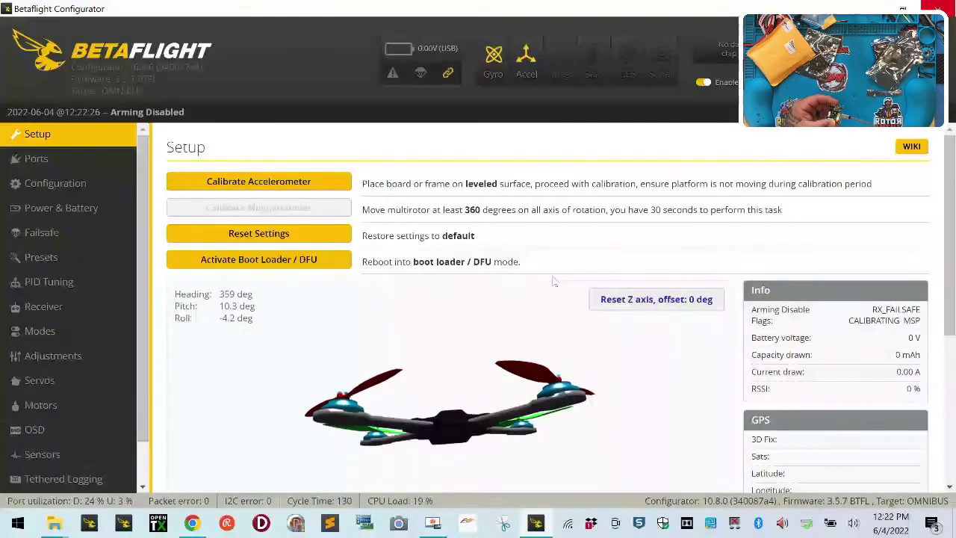
left_click(75, 162)
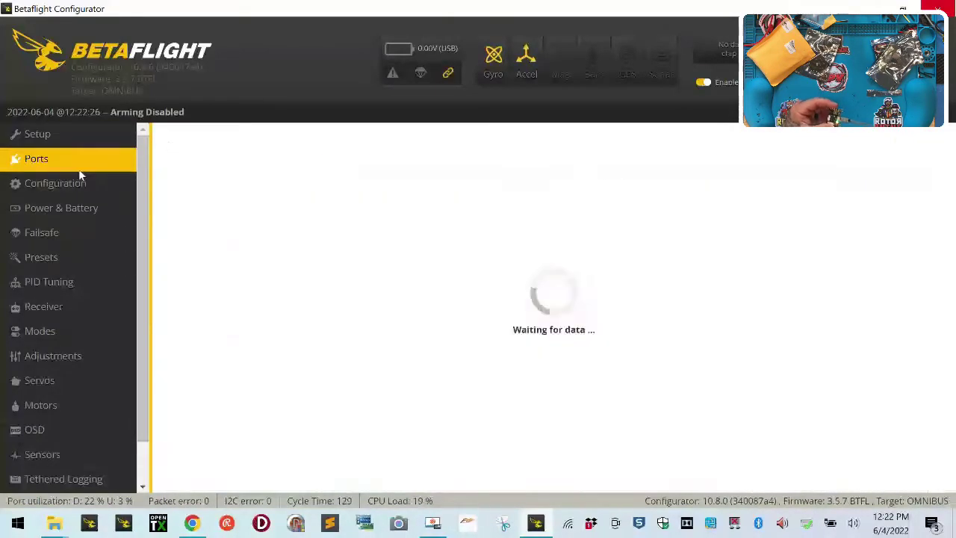
left_click(77, 186)
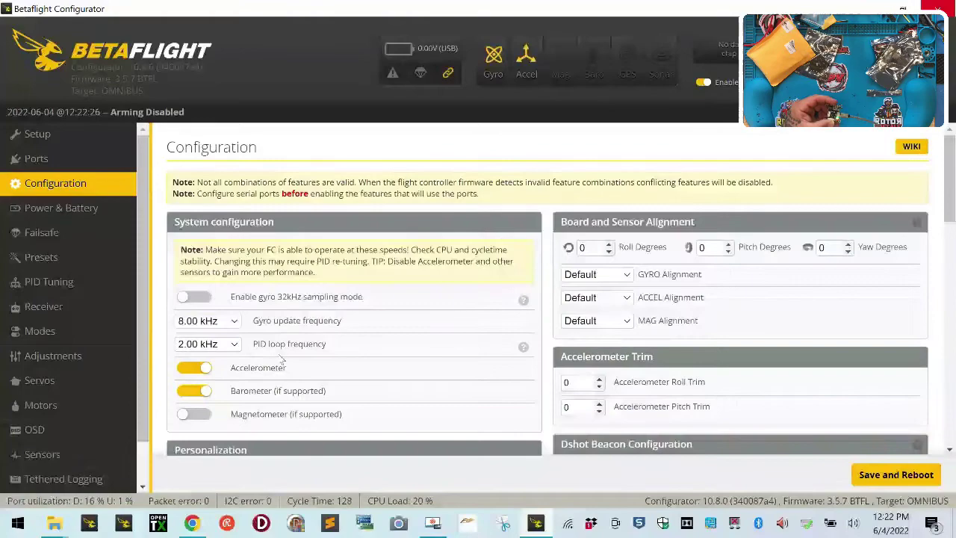
scroll(282, 360, "down", 3)
scroll(282, 360, "up", 3)
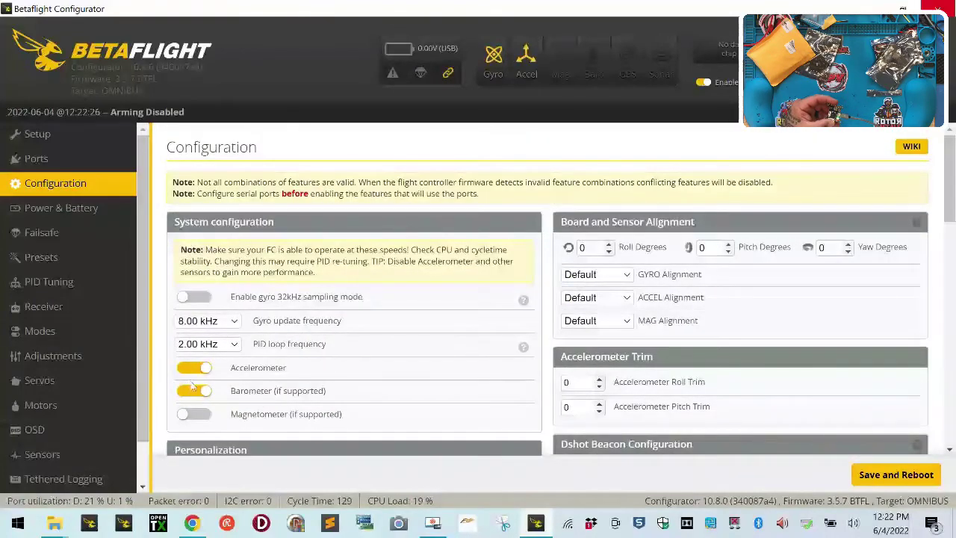
scroll(290, 402, "down", 3)
scroll(290, 402, "up", 3)
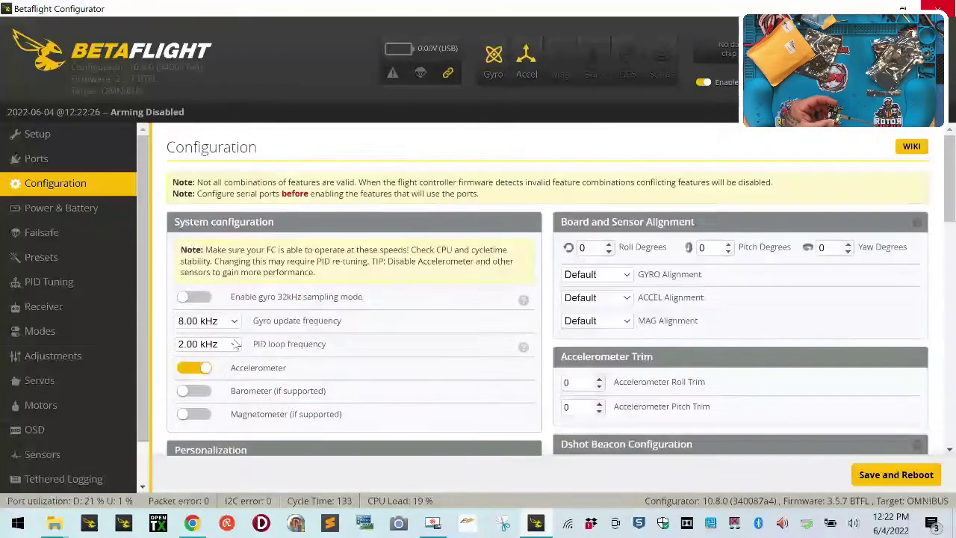
Step: Set the gyro update frequency to 4.00 kHz and the PID loop frequency to 2.00 kHz
left_click(233, 321)
key("Up")
key("Up")
key("Up")
key("Up")
key("Up")
key("Up")
key("Up")
key("Up")
key("Up")
key("Up")
key("Up")
key("Up")
key("Up")
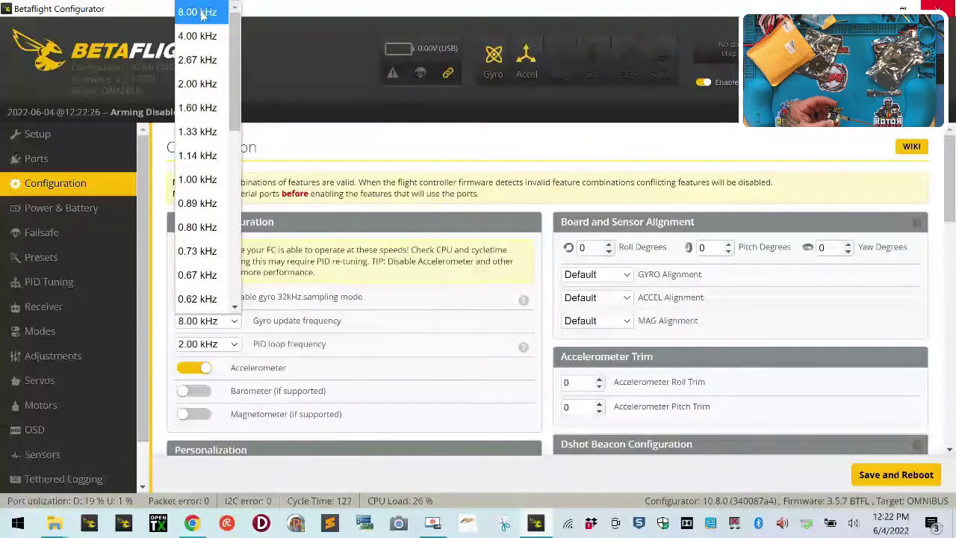
key("Down")
key("Return")
left_click(232, 349)
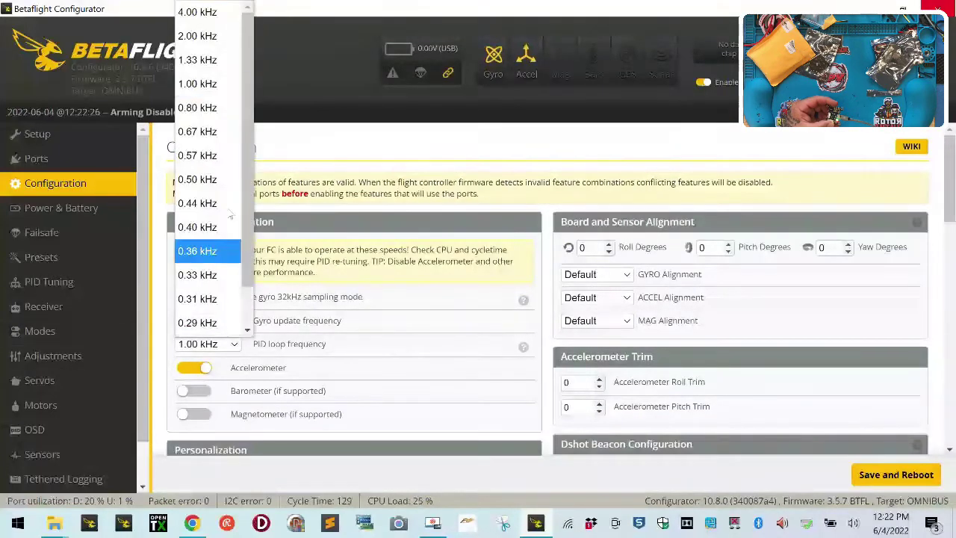
left_click(212, 50)
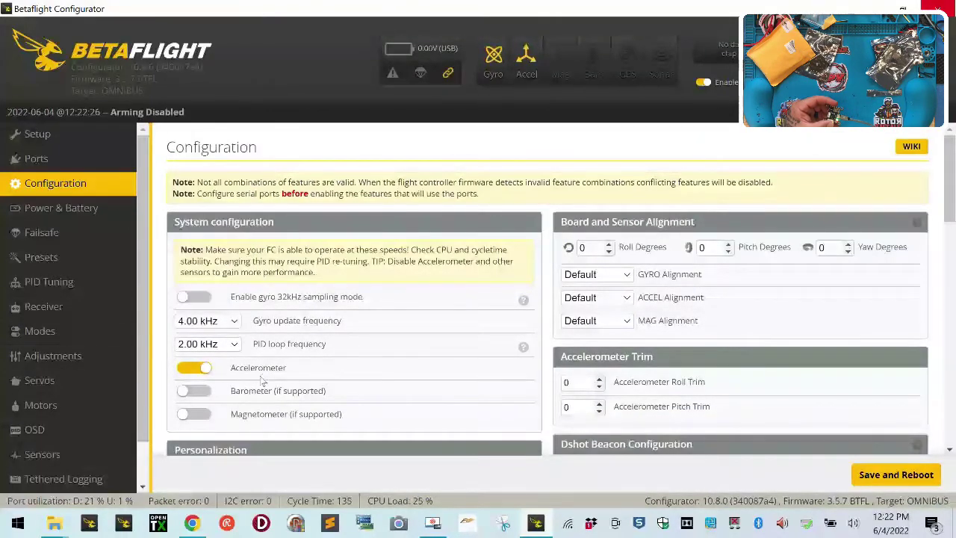
Step: Check the Other Features list, then save the configuration and reboot the flight controller
scroll(261, 403, "down", 8)
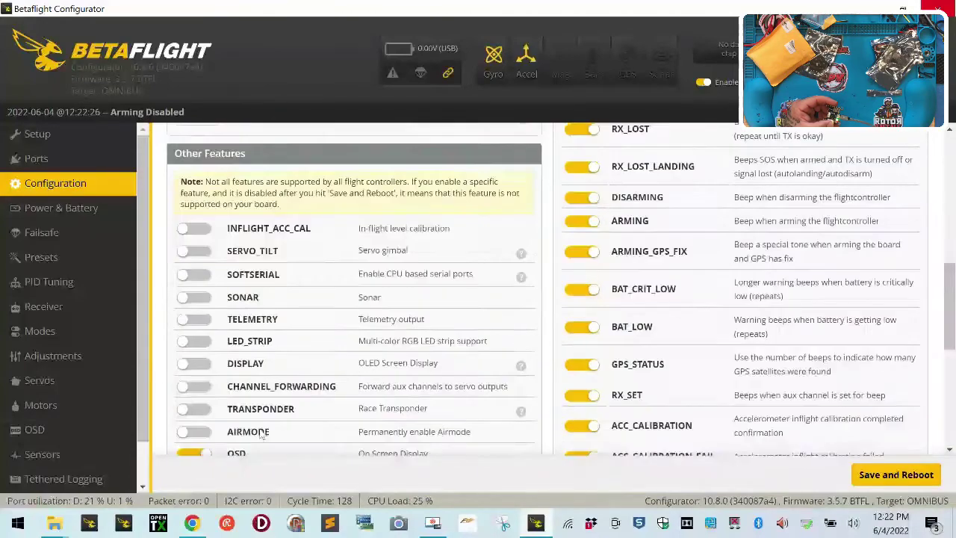
scroll(261, 435, "down", 1)
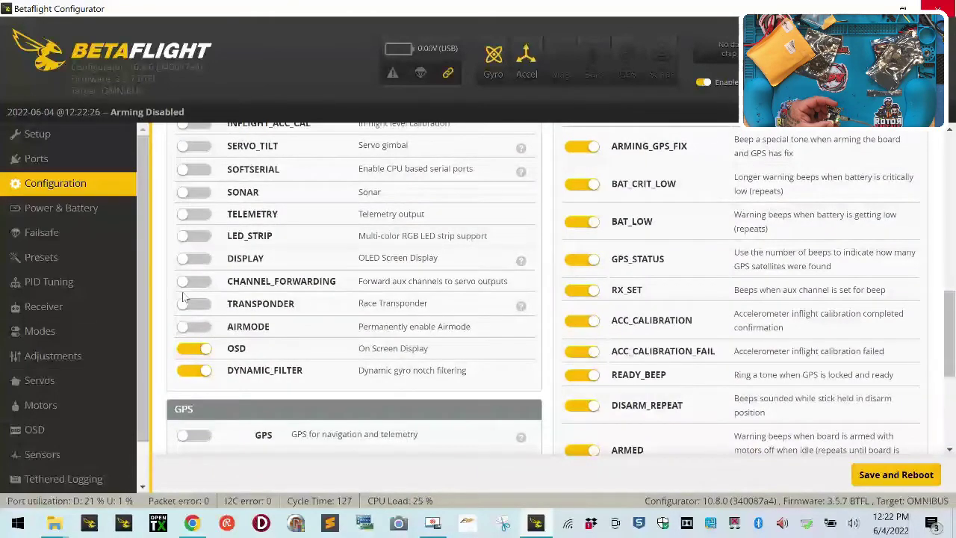
left_click(870, 477)
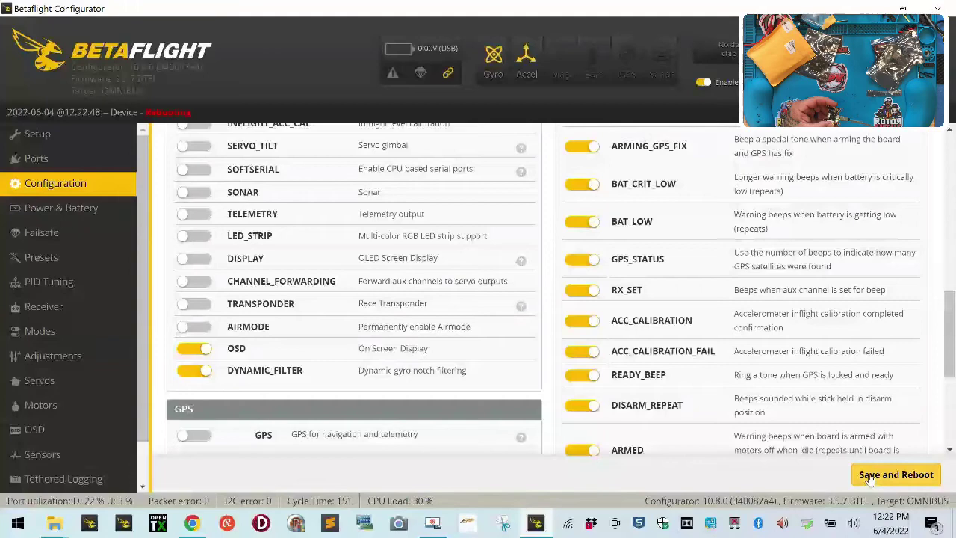